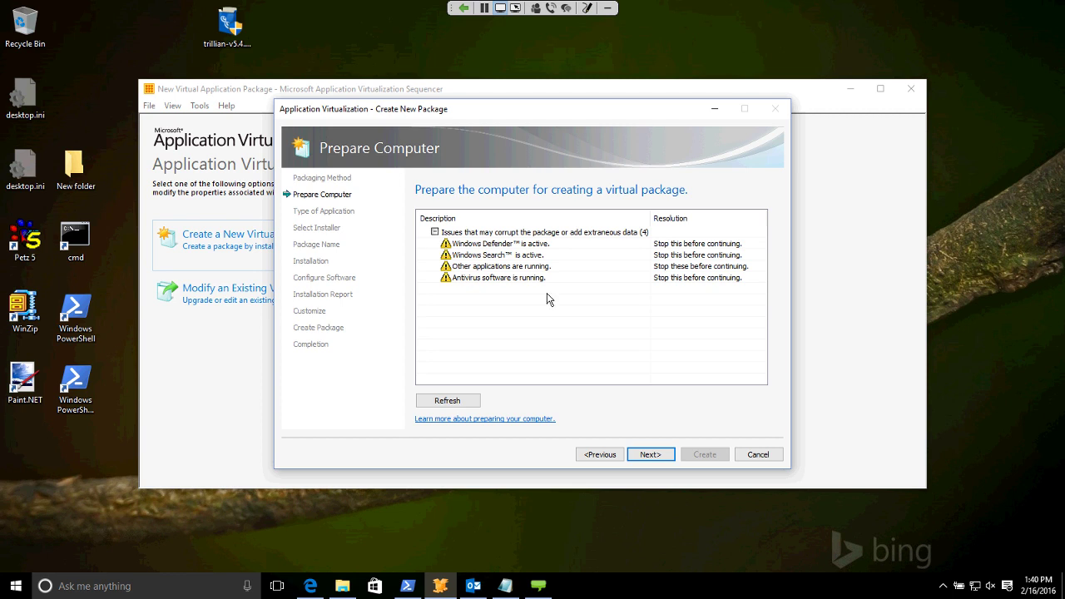
Step: Continue past the computer preparation checks and package the program as a Standard Application
{"action": "key", "text": "Return"}
{"action": "key", "text": "shift+Tab"}
{"action": "key", "text": "Return"}
{"action": "key", "text": "Return"}
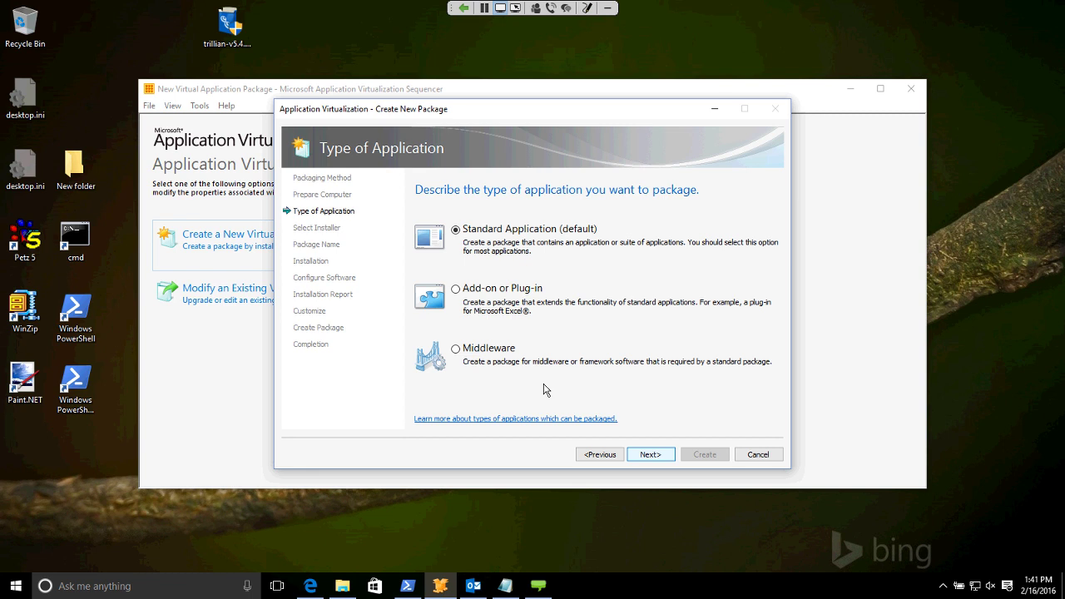
{"action": "key", "text": "Return"}
Step: Choose to perform a custom installation and name the virtual application package Trillian
{"action": "left_click", "coordinate": [429, 273]}
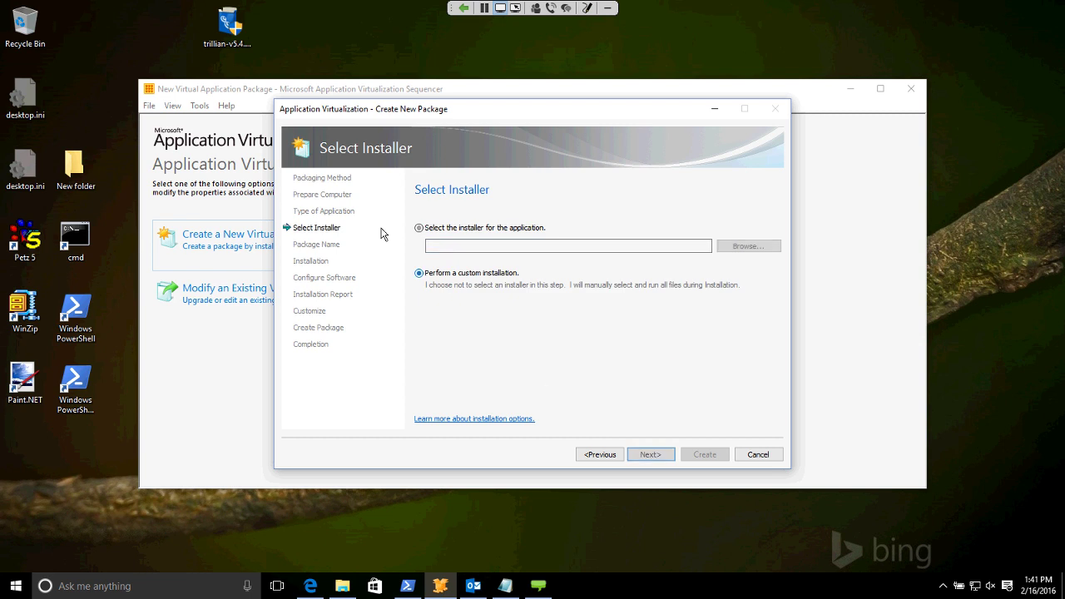
{"action": "key", "text": "Return"}
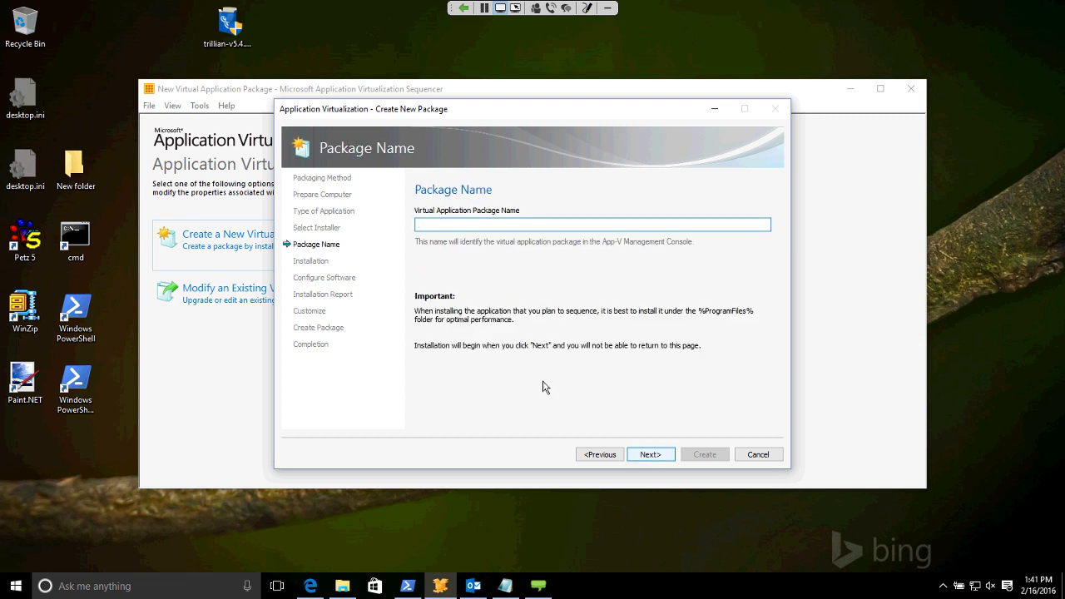
{"action": "type", "text": "Trillian"}
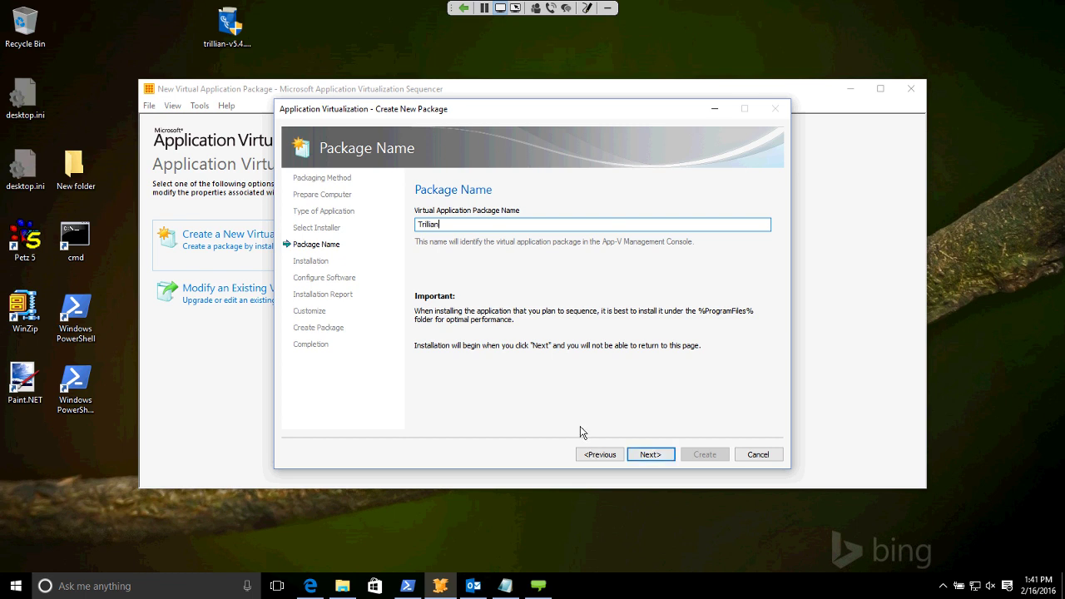
{"action": "key", "text": "Return"}
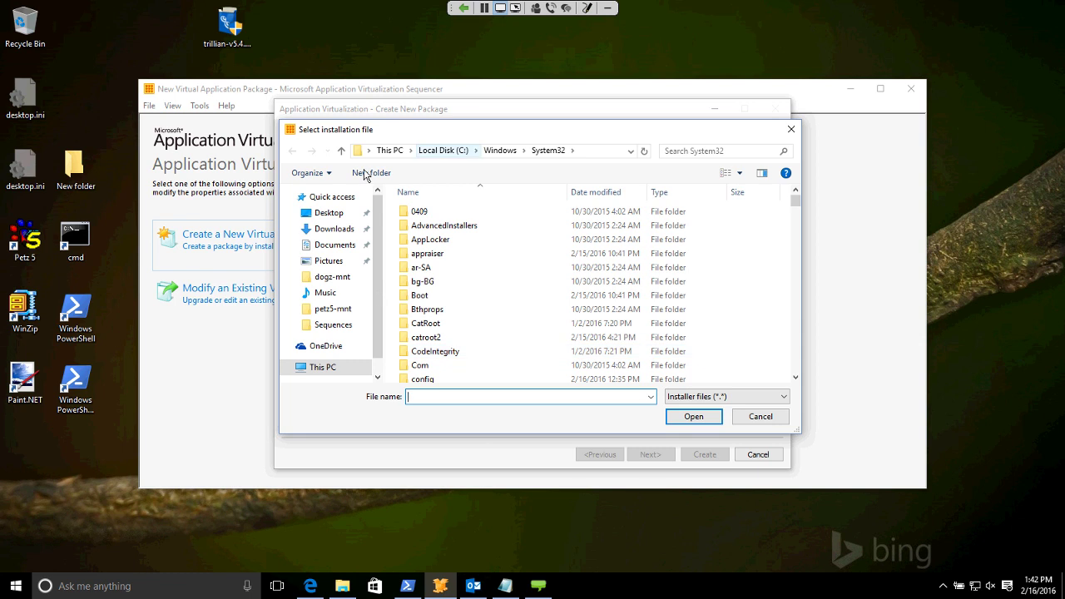
Step: Run trillian-v5.4.0.13.exe from the Desktop, install Trillian with its default options, and dismiss its welcome window after launch
{"action": "left_click", "coordinate": [328, 213]}
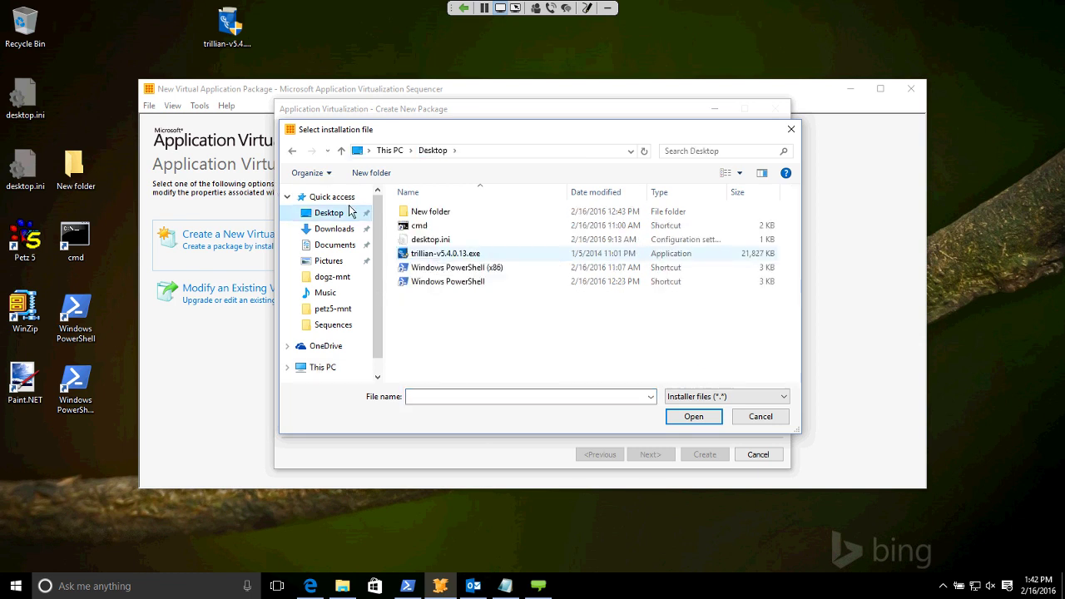
{"action": "double_click", "coordinate": [446, 253]}
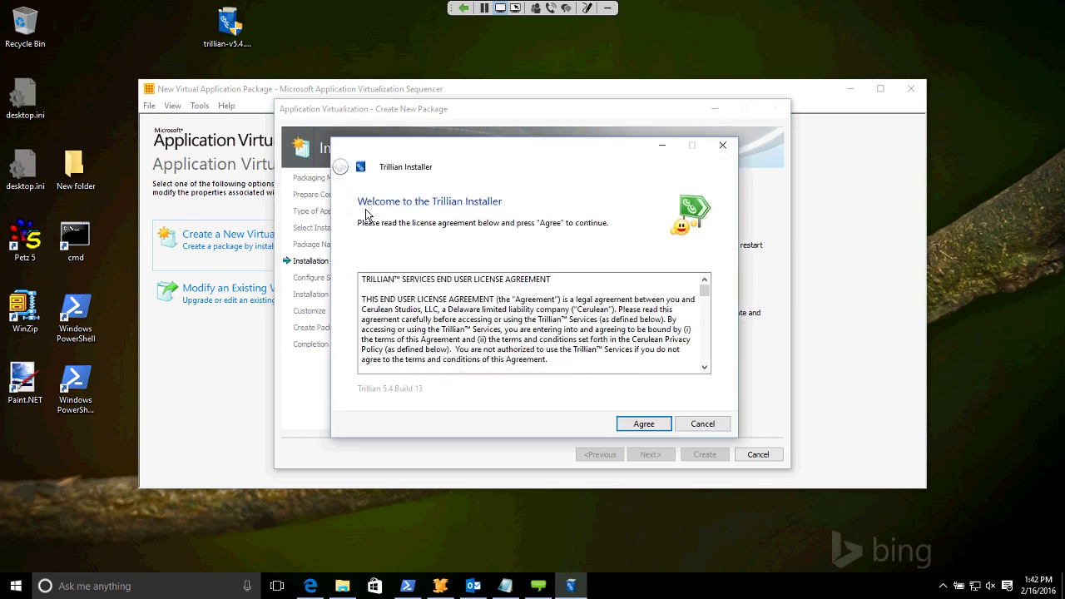
{"action": "key", "text": "Return"}
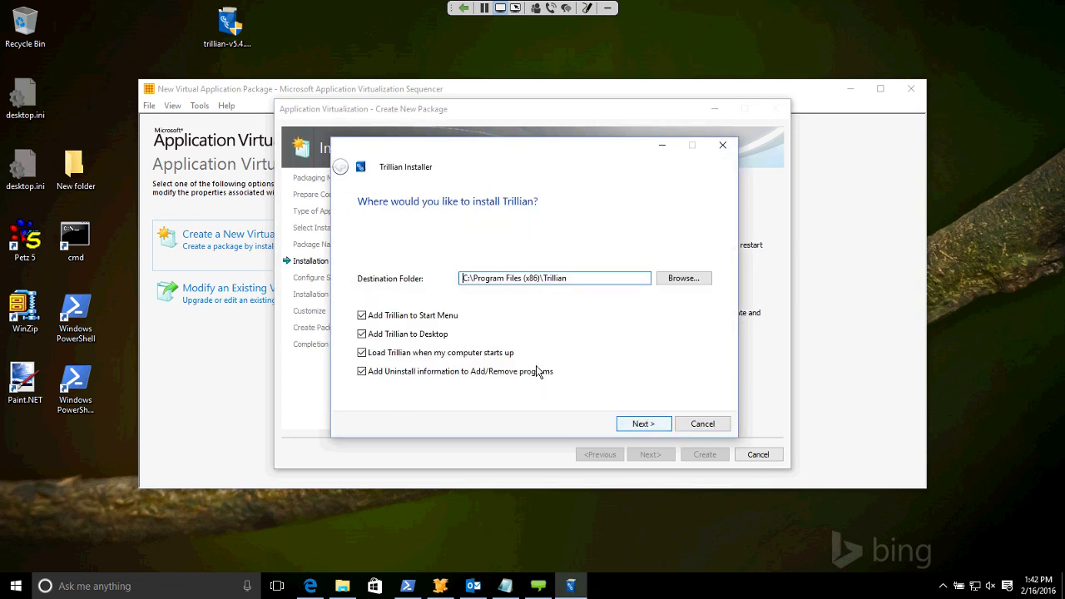
{"action": "key", "text": "Return"}
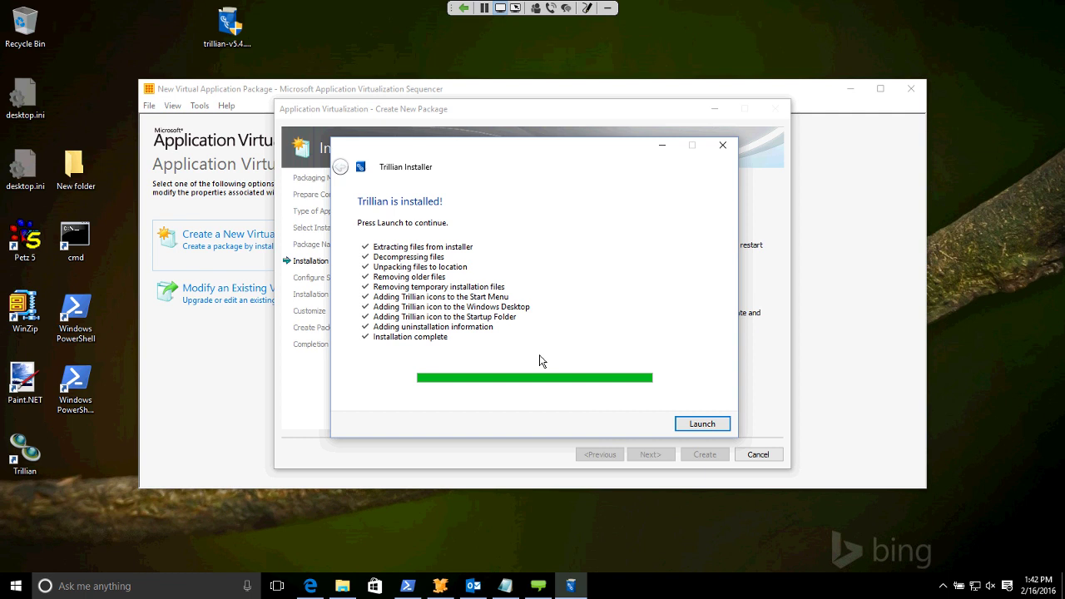
{"action": "key", "text": "Return"}
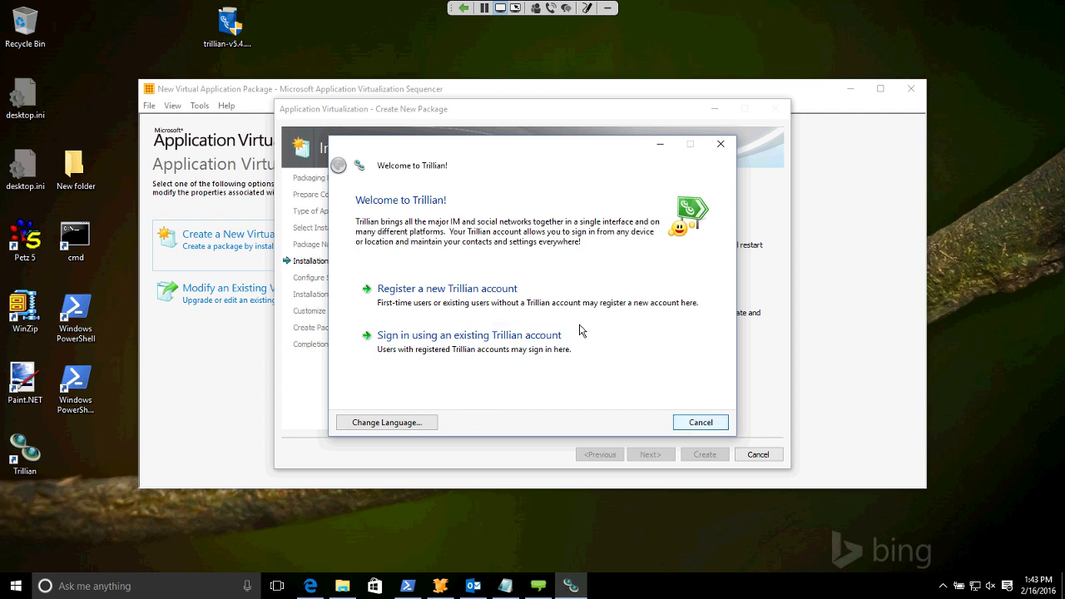
{"action": "key", "text": "Escape"}
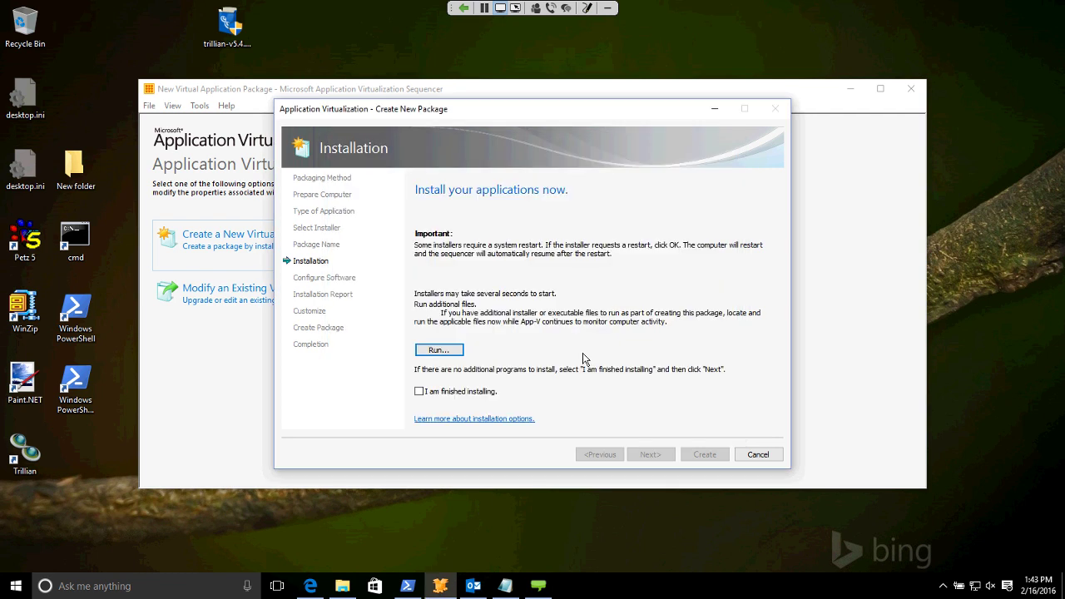
Step: Mark the installation as finished and run all installed programs for their first-use configuration
{"action": "key", "text": "Tab"}
{"action": "key", "text": "space"}
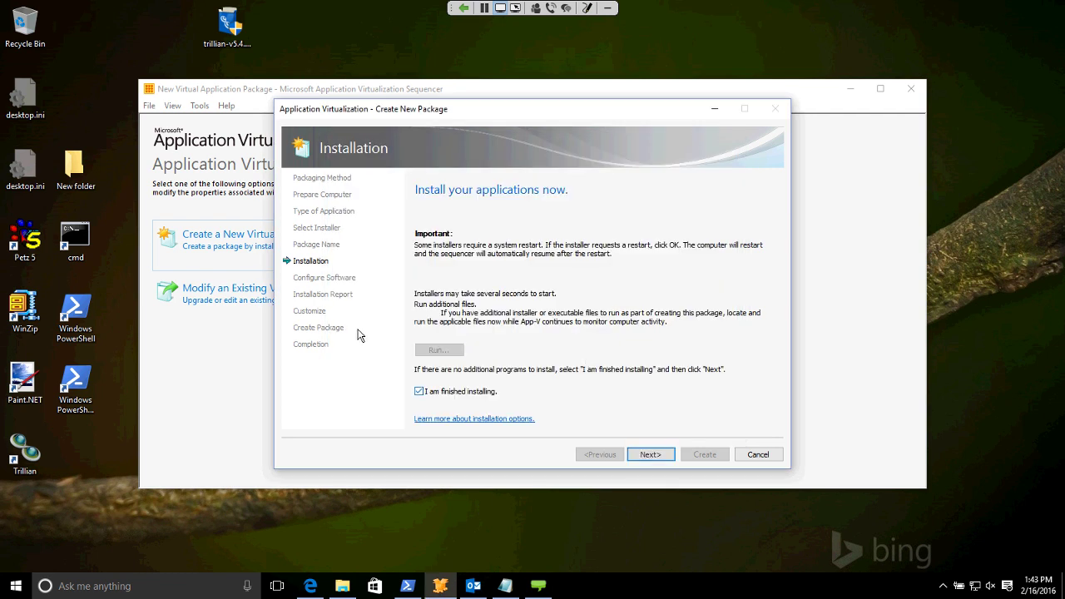
{"action": "key", "text": "Return"}
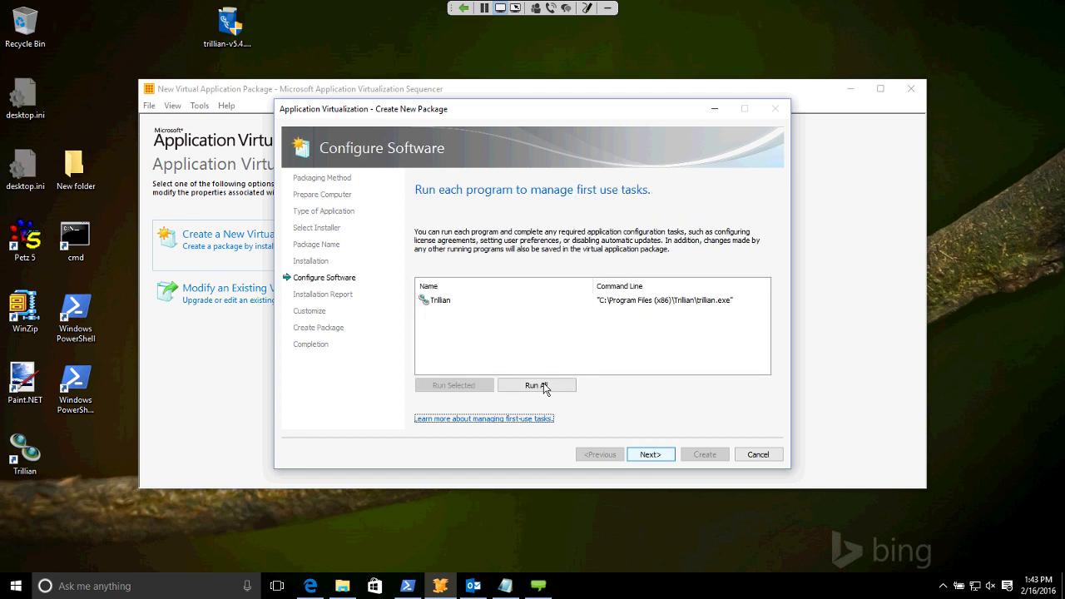
{"action": "left_click", "coordinate": [537, 385]}
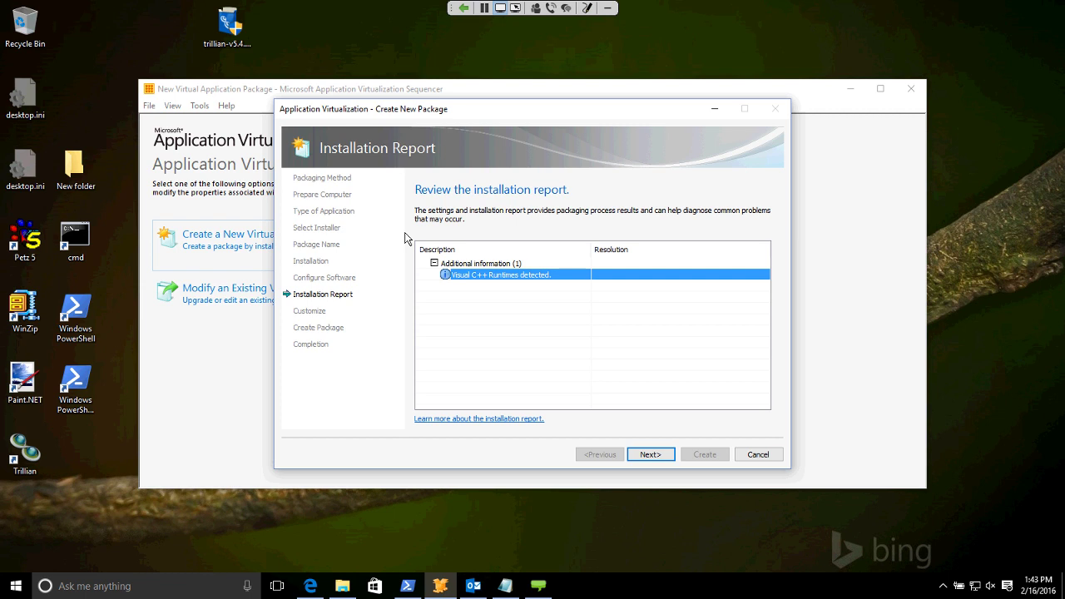
Step: Keep the basic package option and continue to the package editor without saving the package
{"action": "key", "text": "Return"}
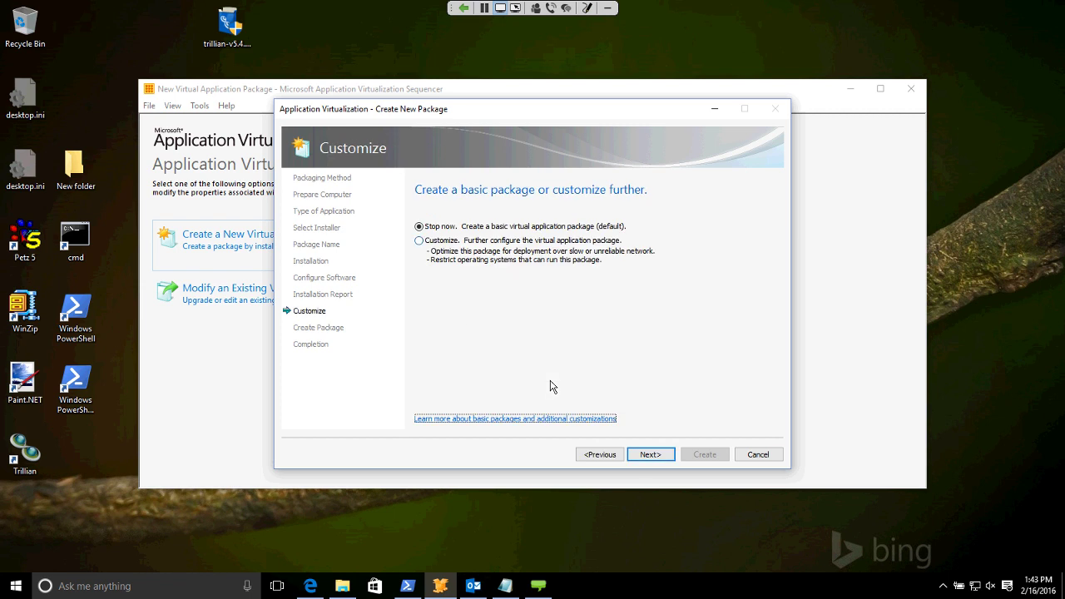
{"action": "key", "text": "Return"}
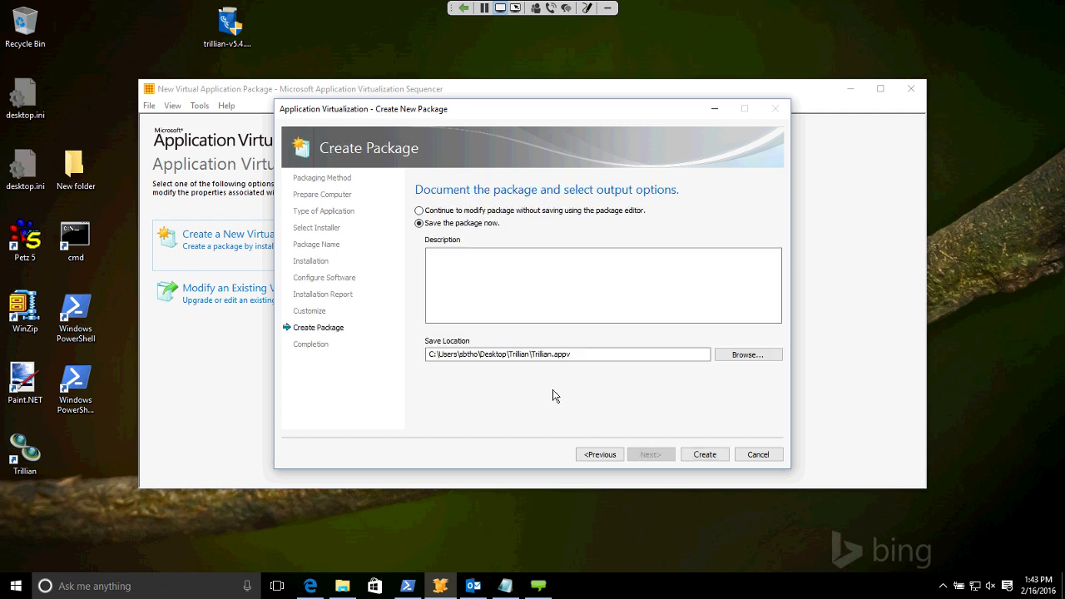
{"action": "key", "text": "Up"}
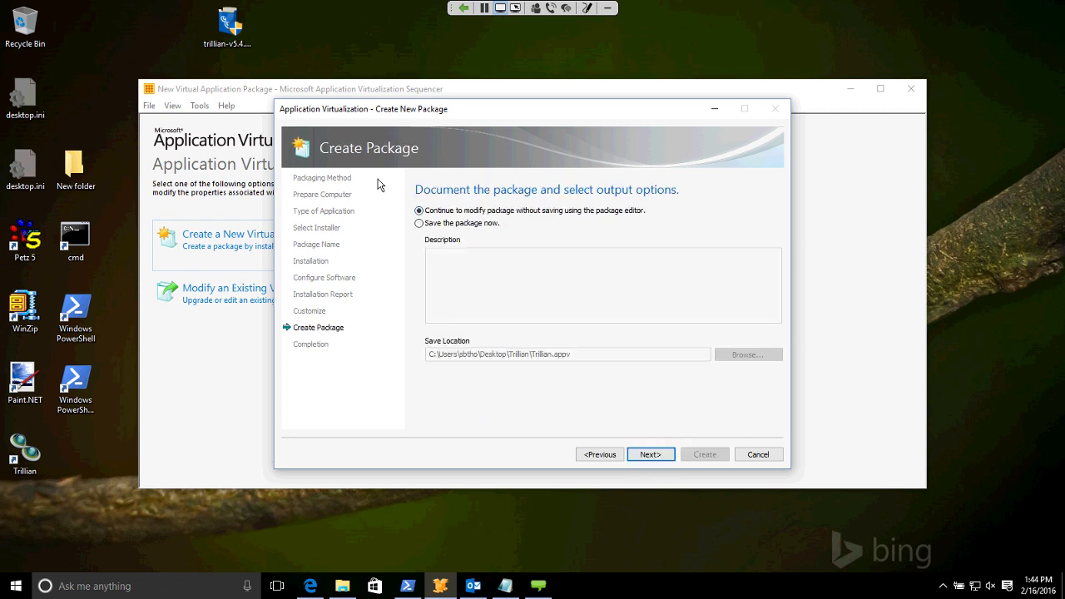
{"action": "key", "text": "Return"}
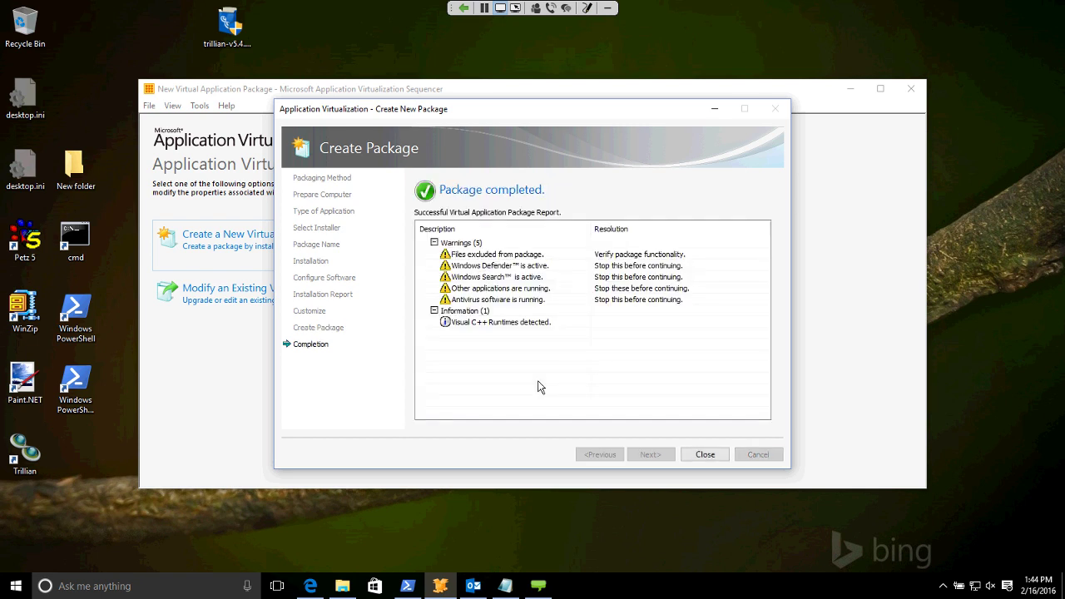
{"action": "key", "text": "Return"}
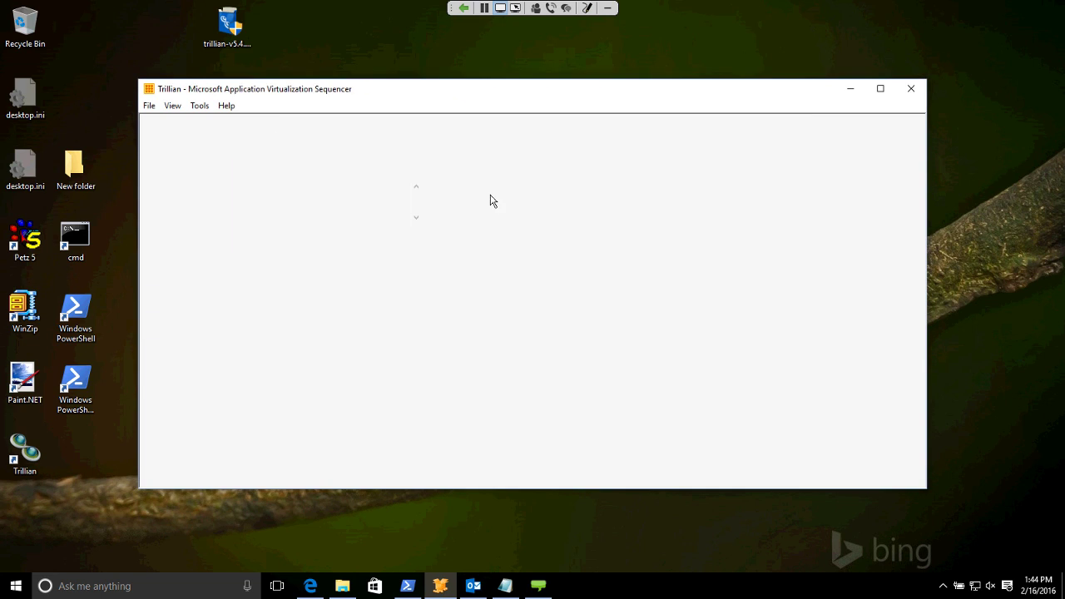
Step: Examine the package's shortcuts and file-type associations, and its advanced interaction settings
{"action": "left_click_drag", "start_coordinate": [329, 81], "coordinate": [333, 56]}
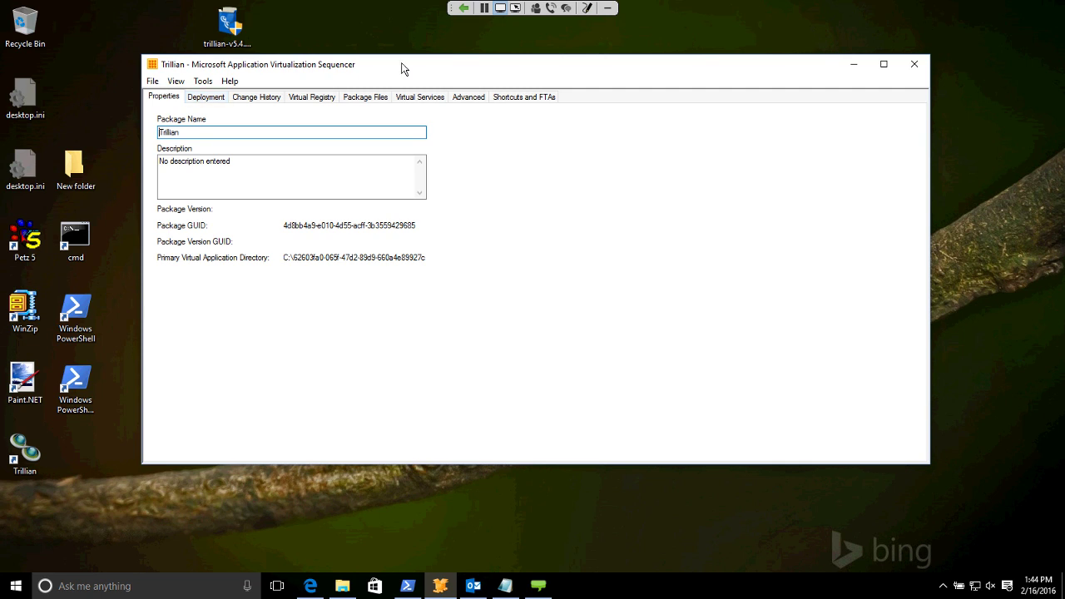
{"action": "key", "text": "ctrl+shift+Tab"}
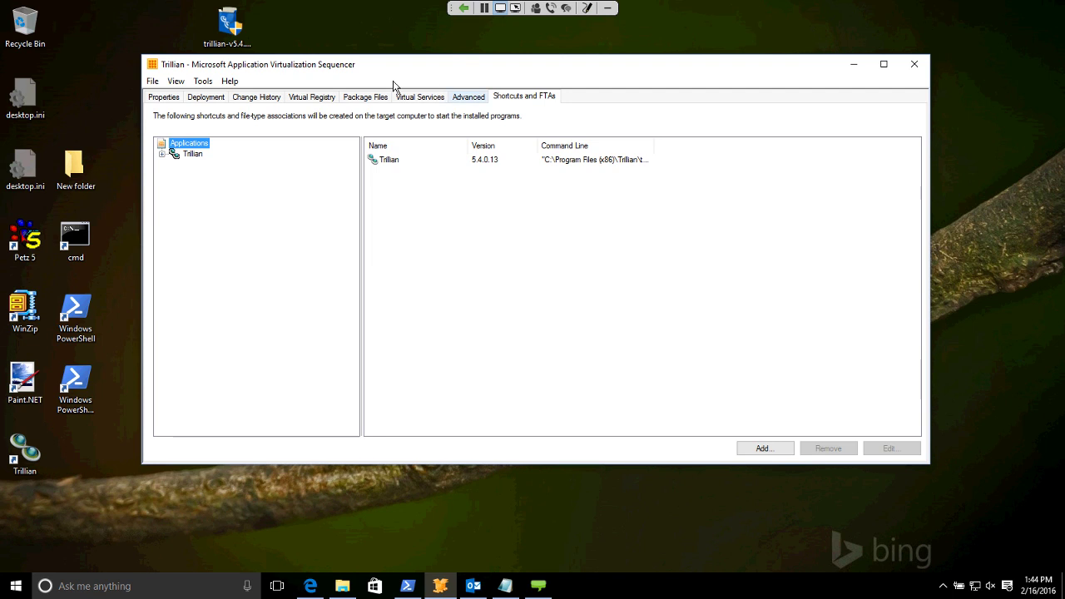
{"action": "key", "text": "ctrl+shift+Tab"}
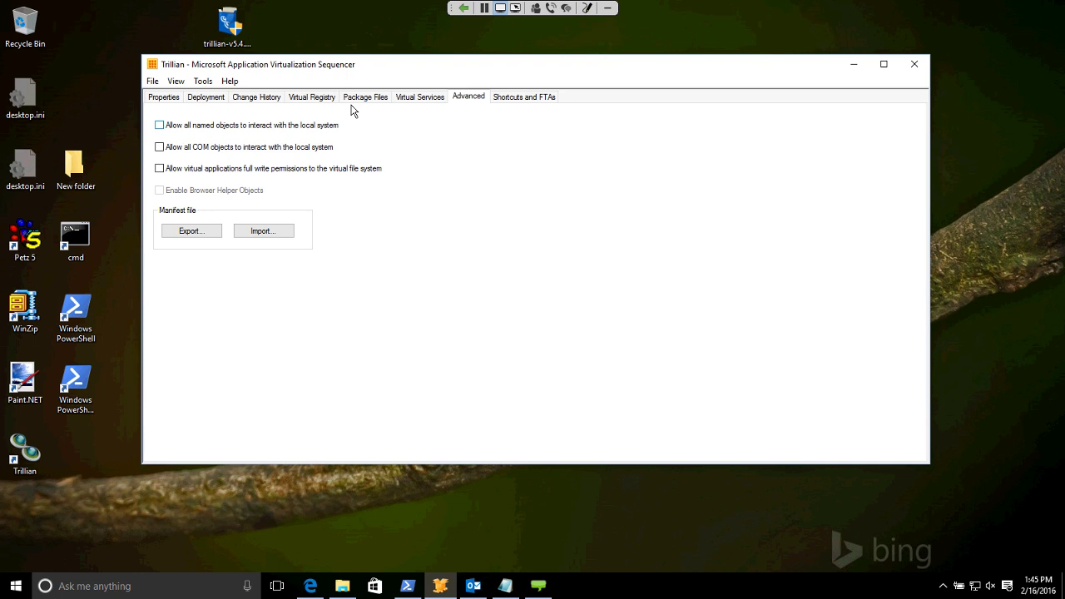
Step: Look at the package files and the dialog for adding a file under the Root folder, then close it
{"action": "left_click", "coordinate": [346, 98]}
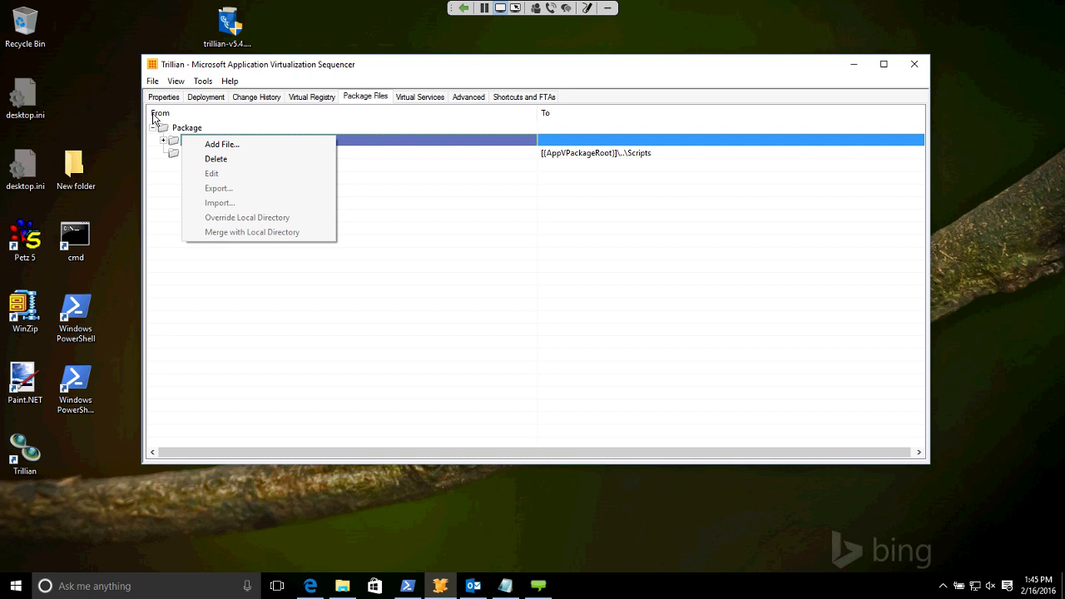
{"action": "key", "text": "Down"}
{"action": "key", "text": "Return"}
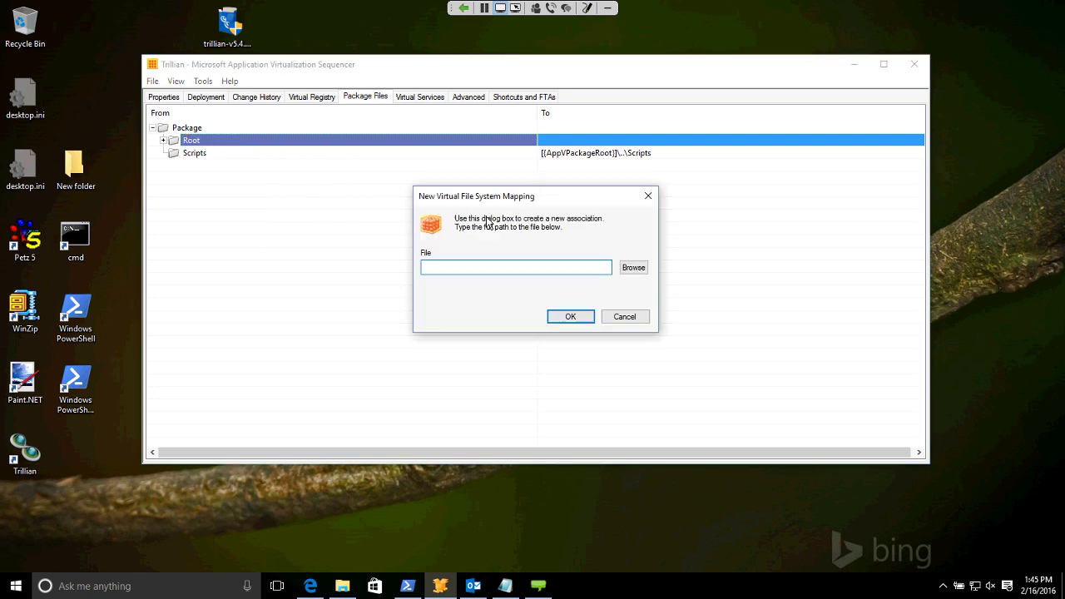
{"action": "key", "text": "Escape"}
Step: Look at the virtual registry and open the Find dialog for the MACHINE key, then dismiss it
{"action": "left_click", "coordinate": [312, 97]}
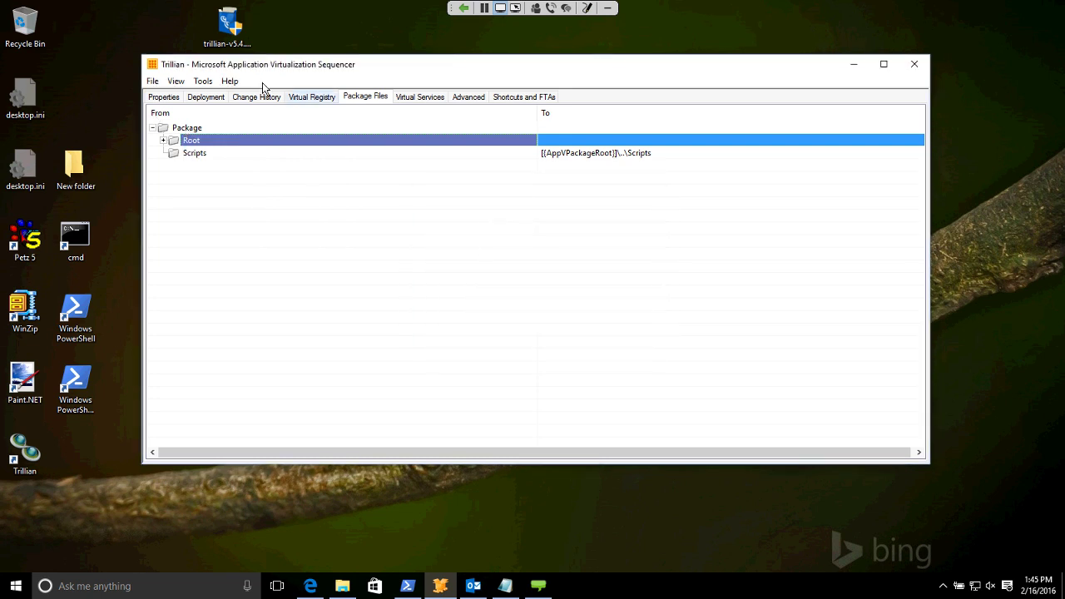
{"action": "right_click", "coordinate": [181, 119]}
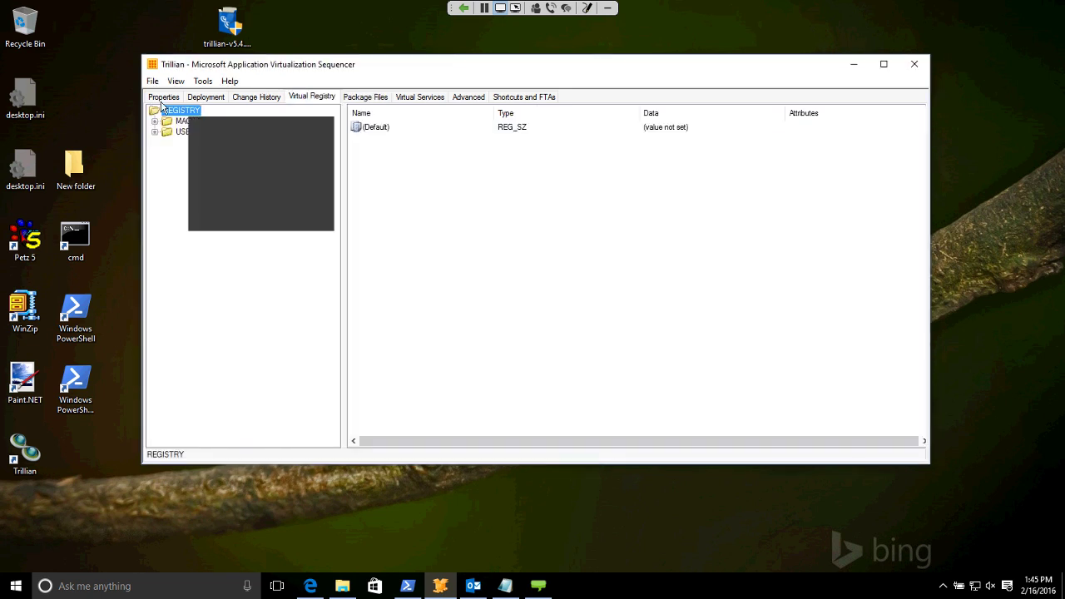
{"action": "left_click", "coordinate": [221, 139]}
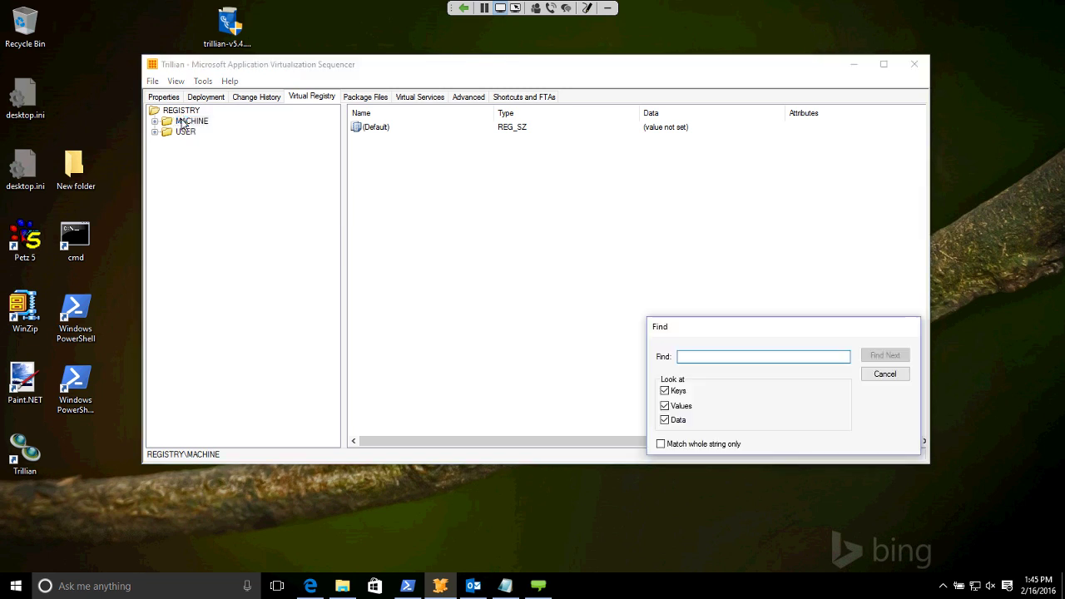
{"action": "key", "text": "Escape"}
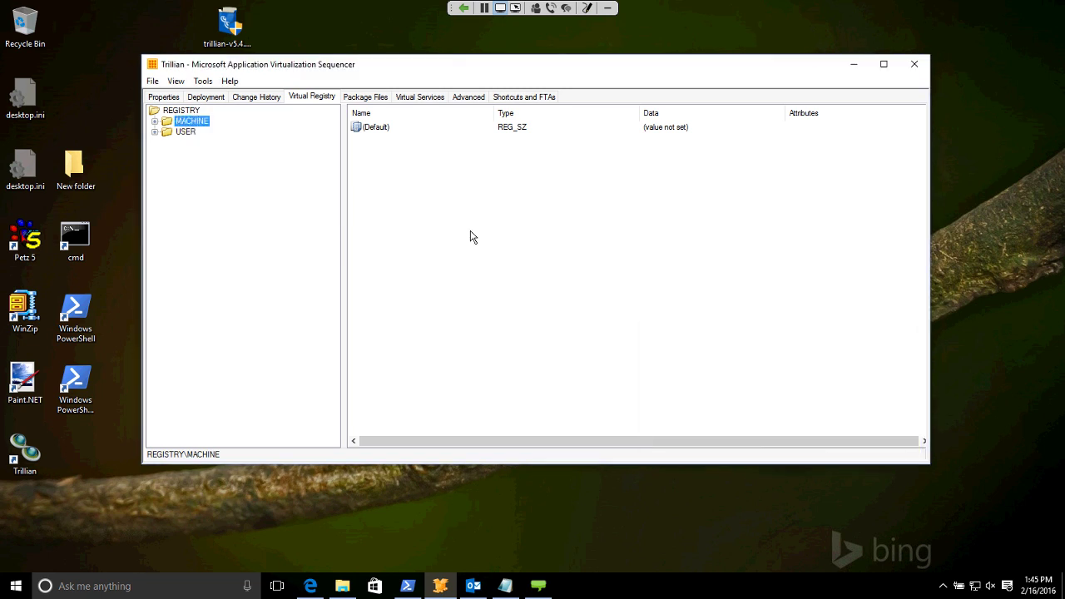